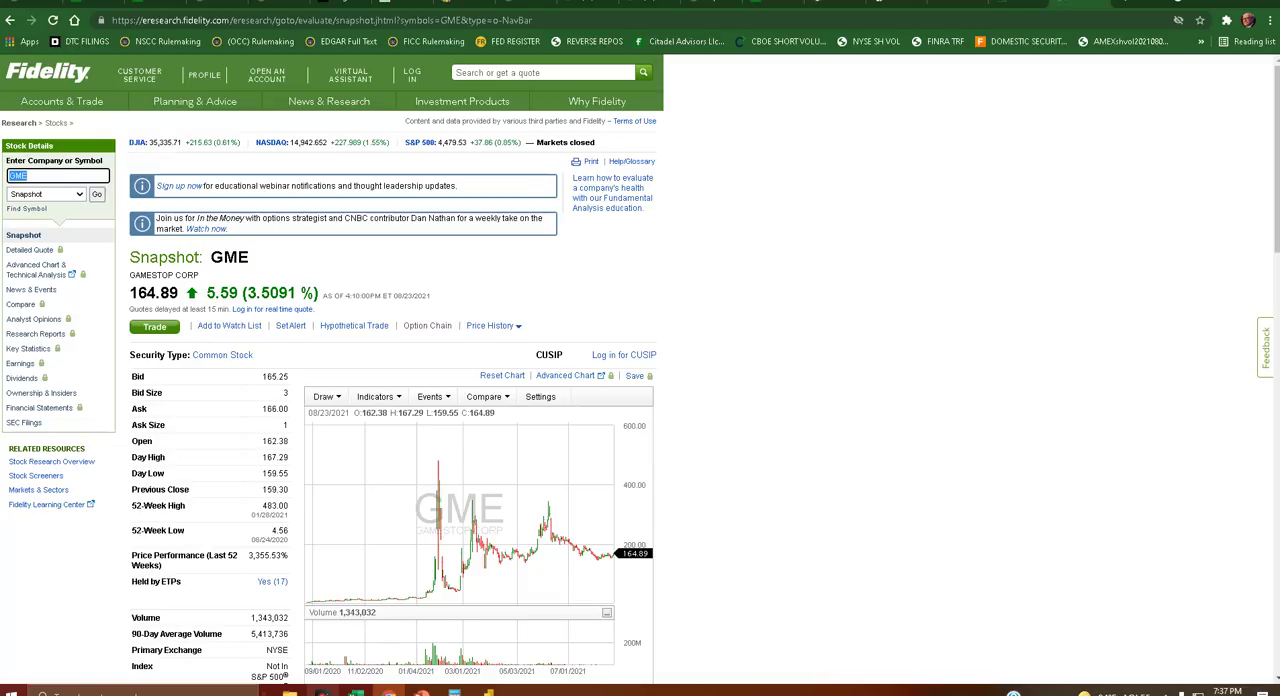
Step: Search for the GME quote
click(546, 78)
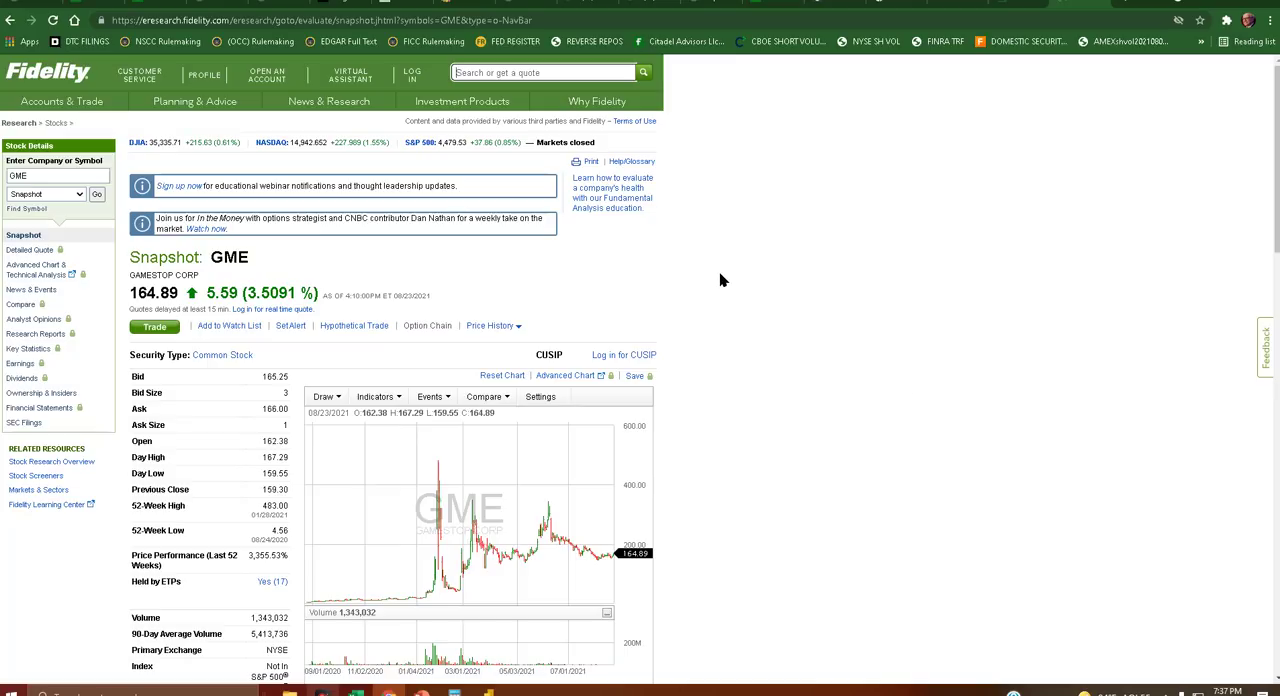
text(gme)
key(Return)
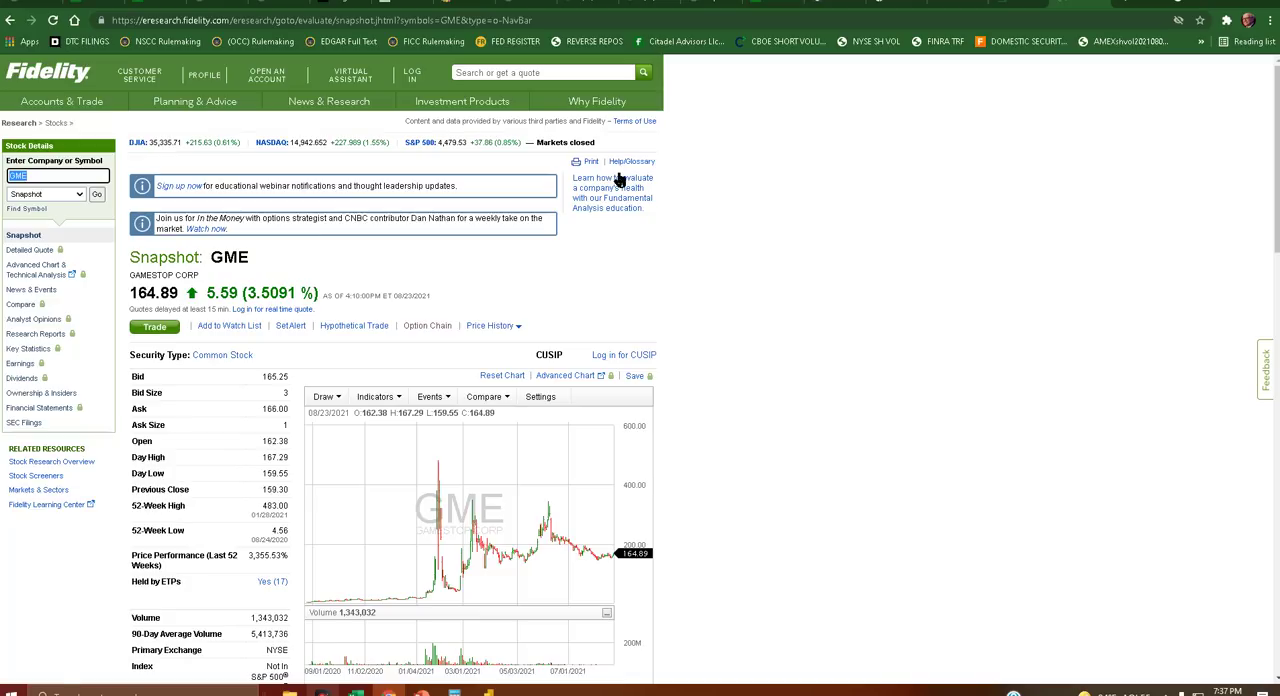
click(545, 73)
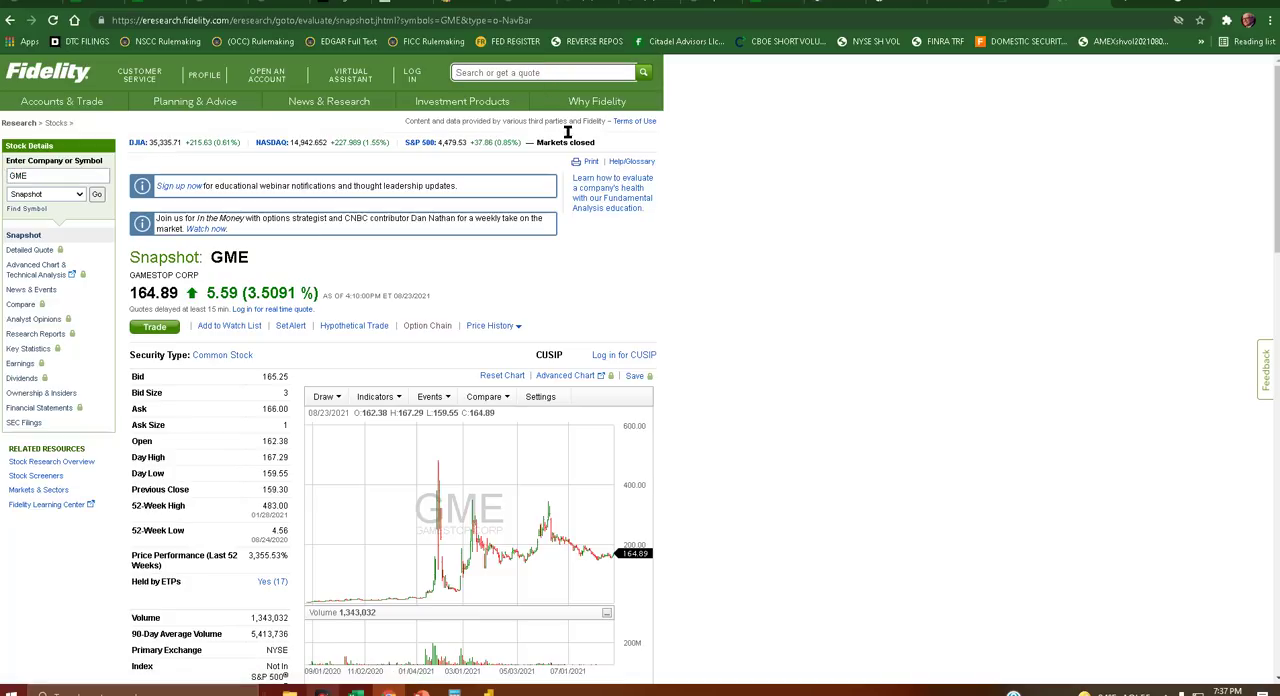
text(gme)
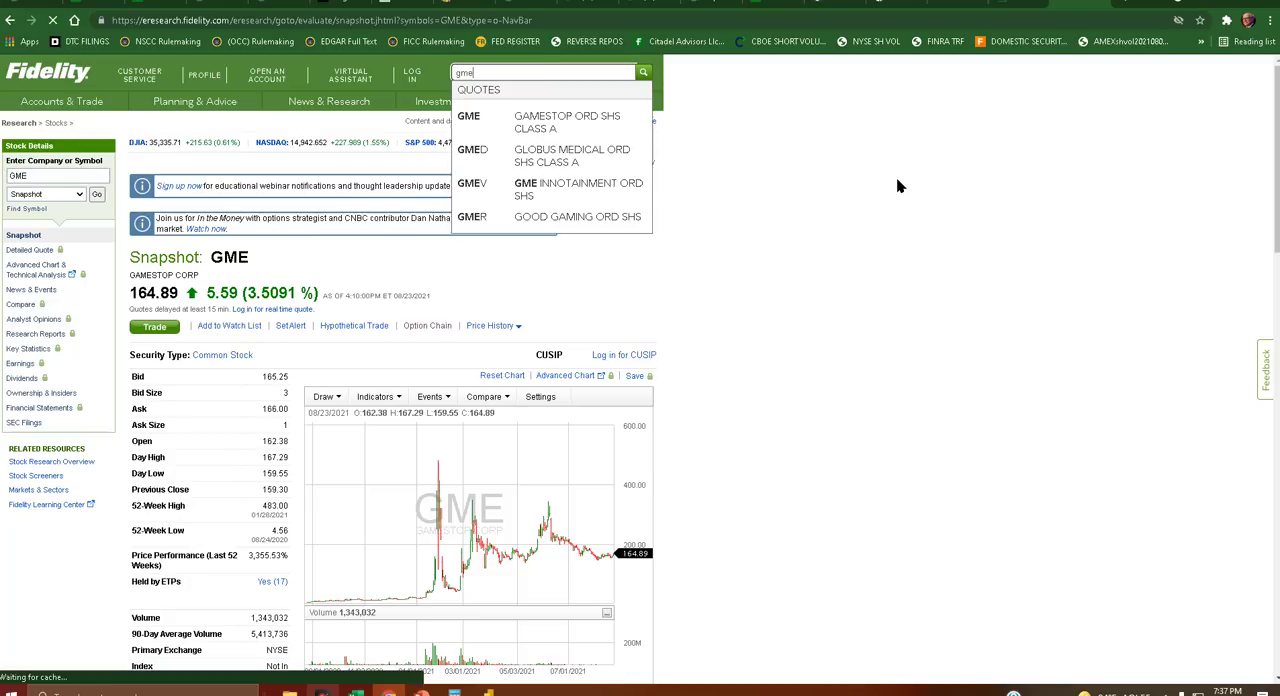
key(Return)
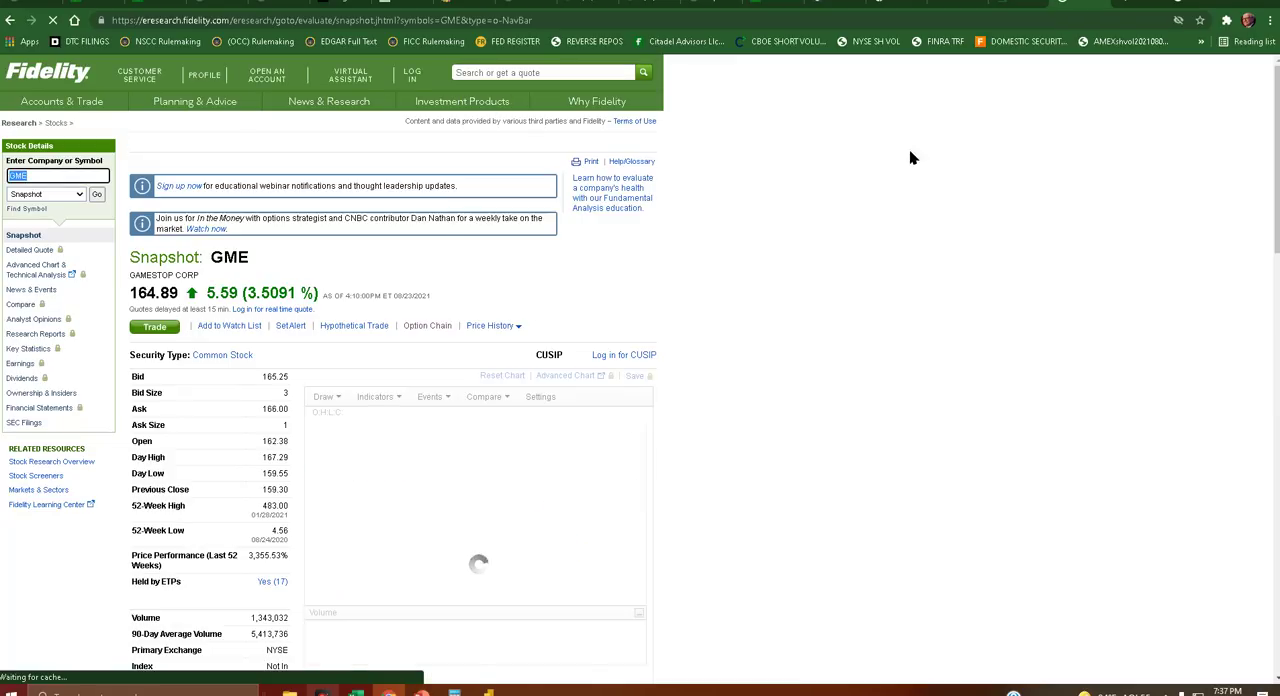
Step: Open GME's option chain, sign in, and go to its Probability Calculator
click(428, 326)
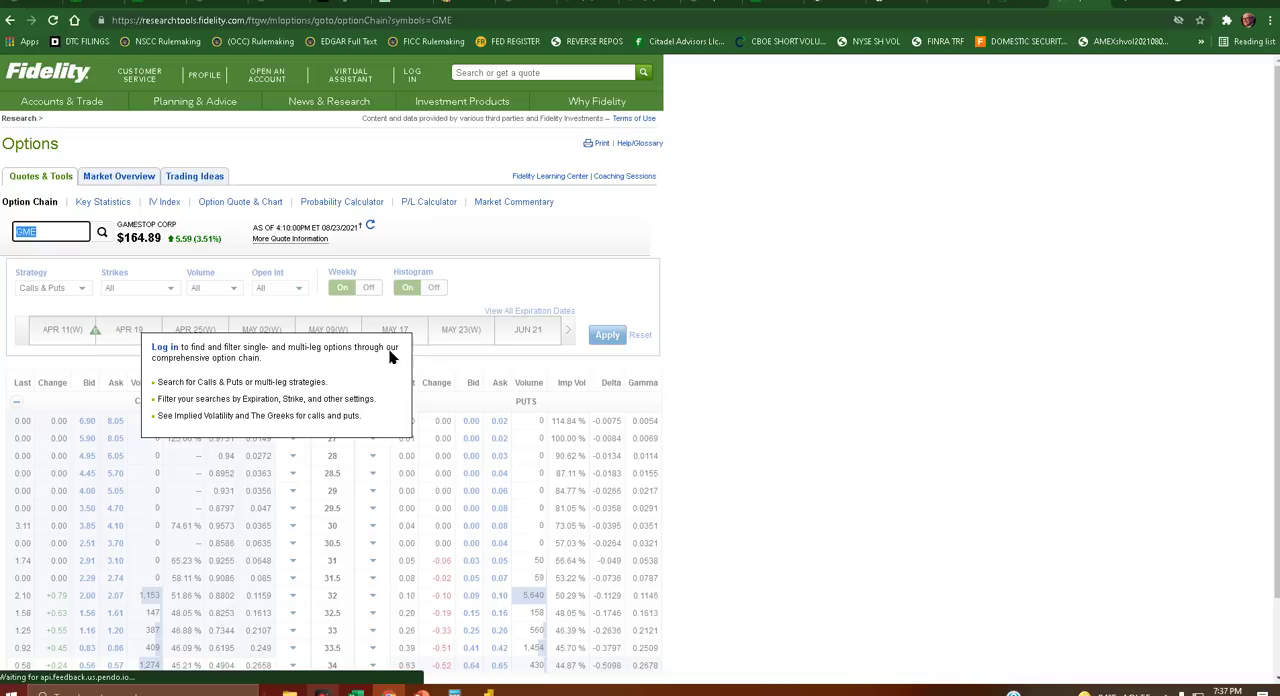
click(160, 348)
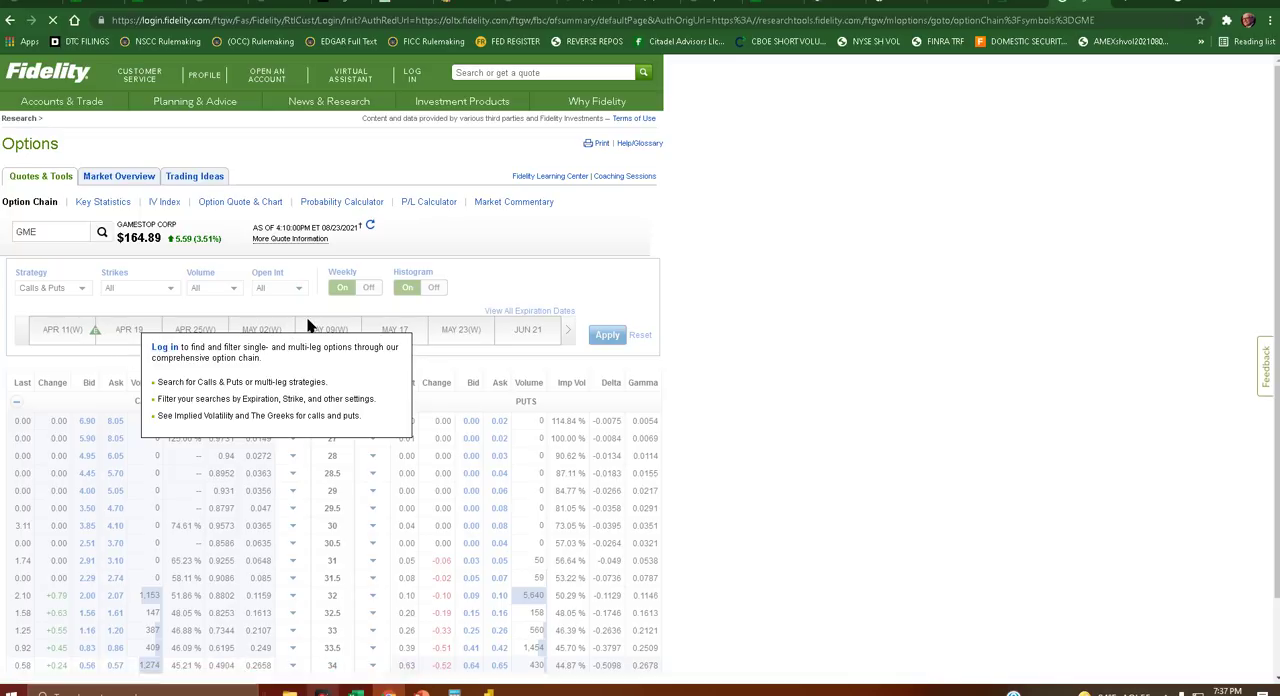
click(35, 424)
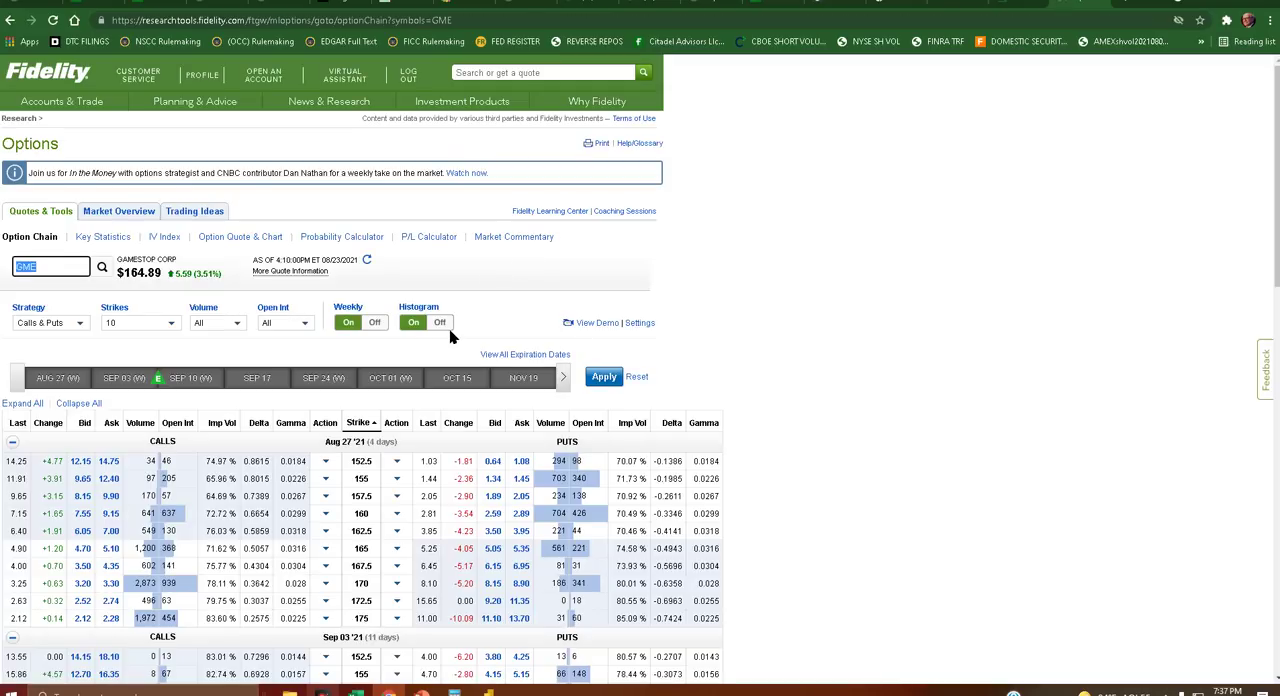
click(341, 236)
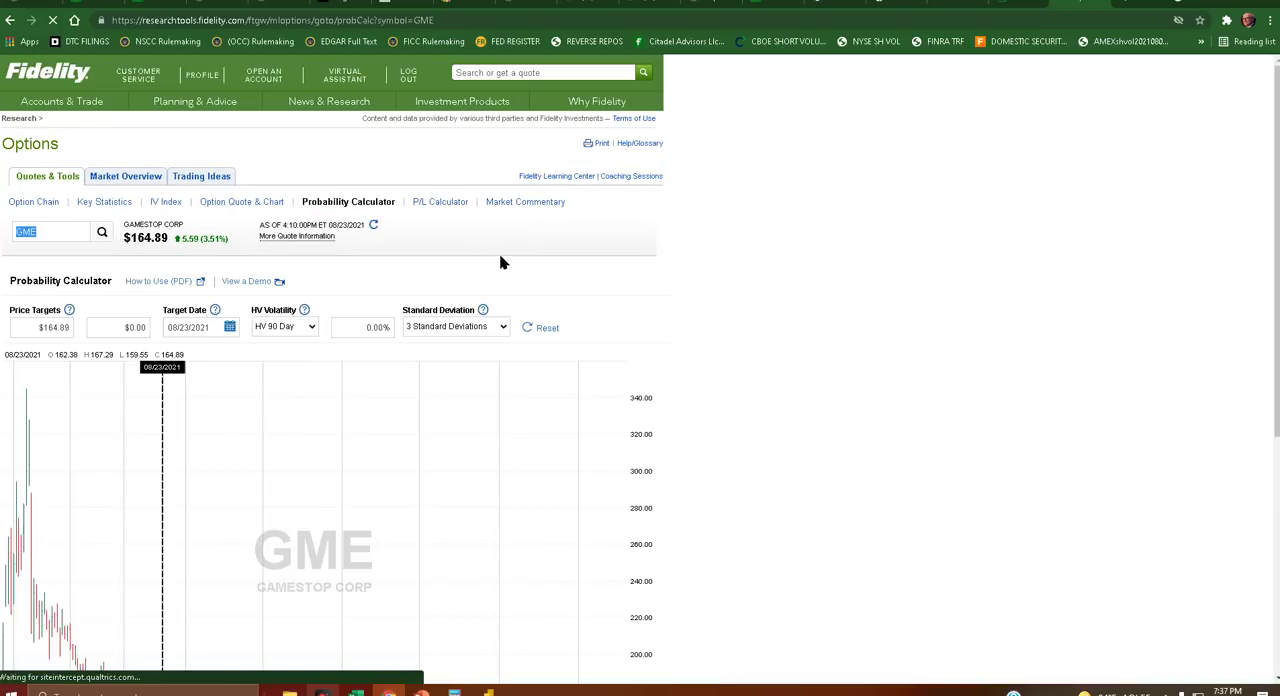
Step: Pick 08/24/2021 as GME's target date in the calendar
click(230, 328)
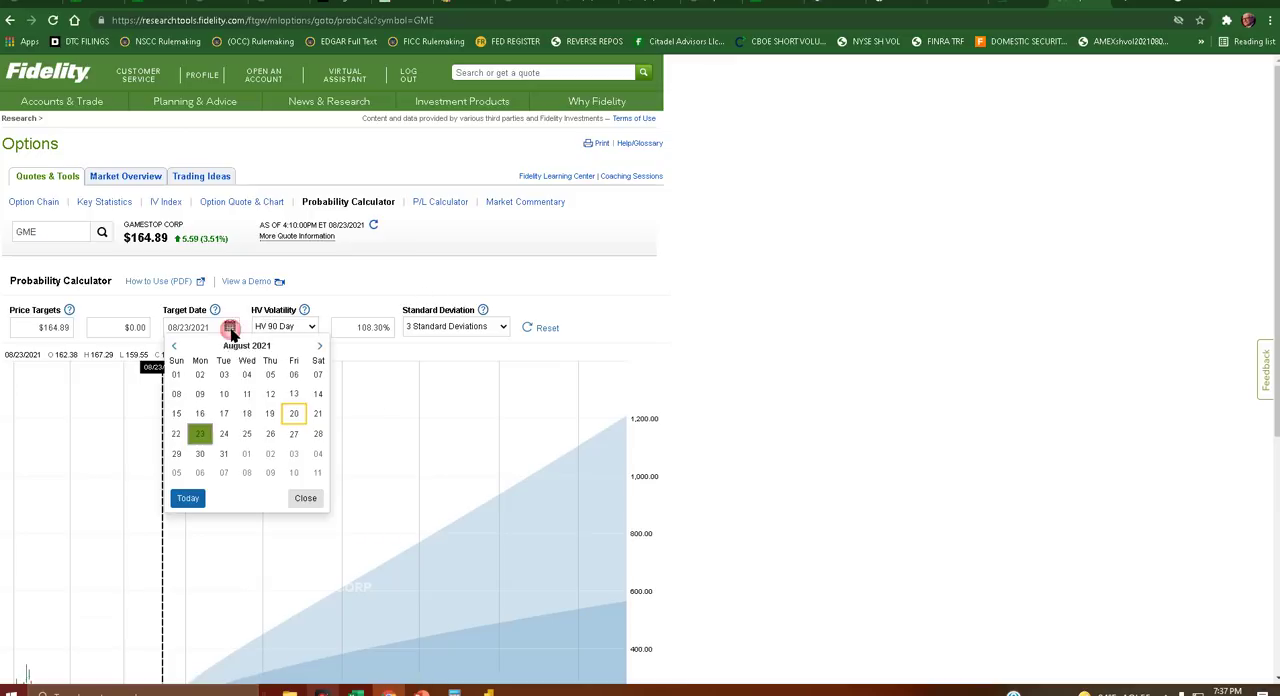
click(228, 434)
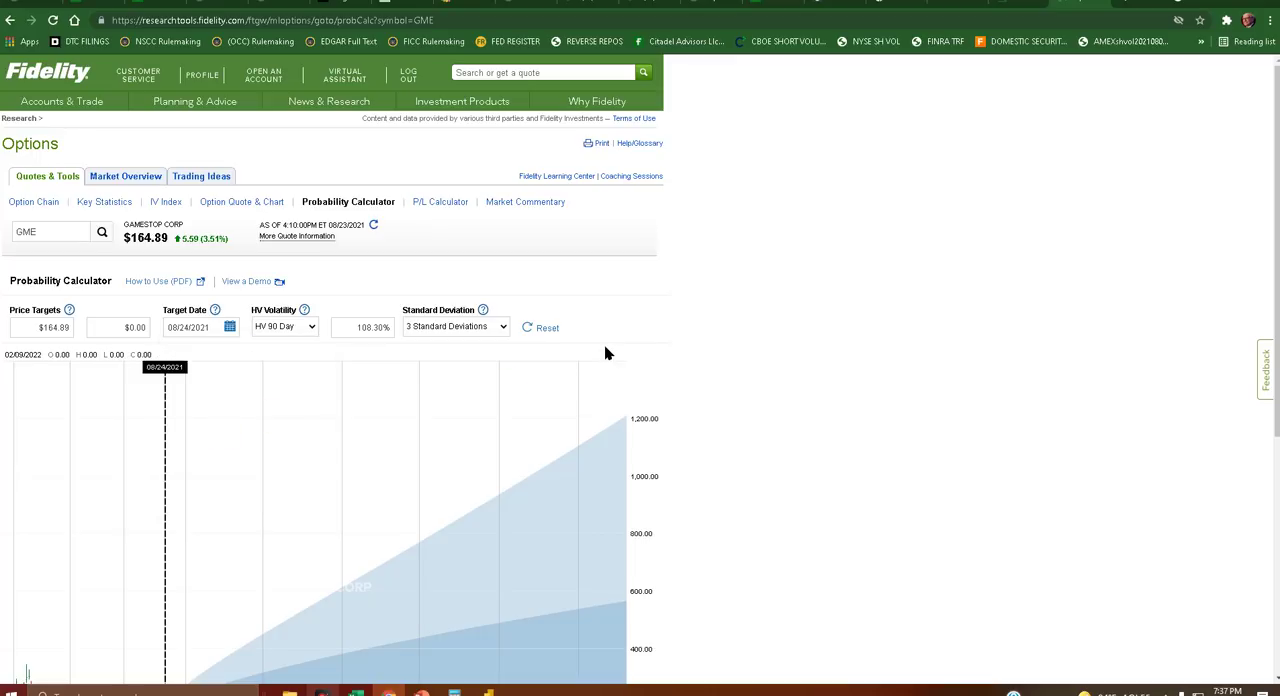
scroll(604, 345, down, 2)
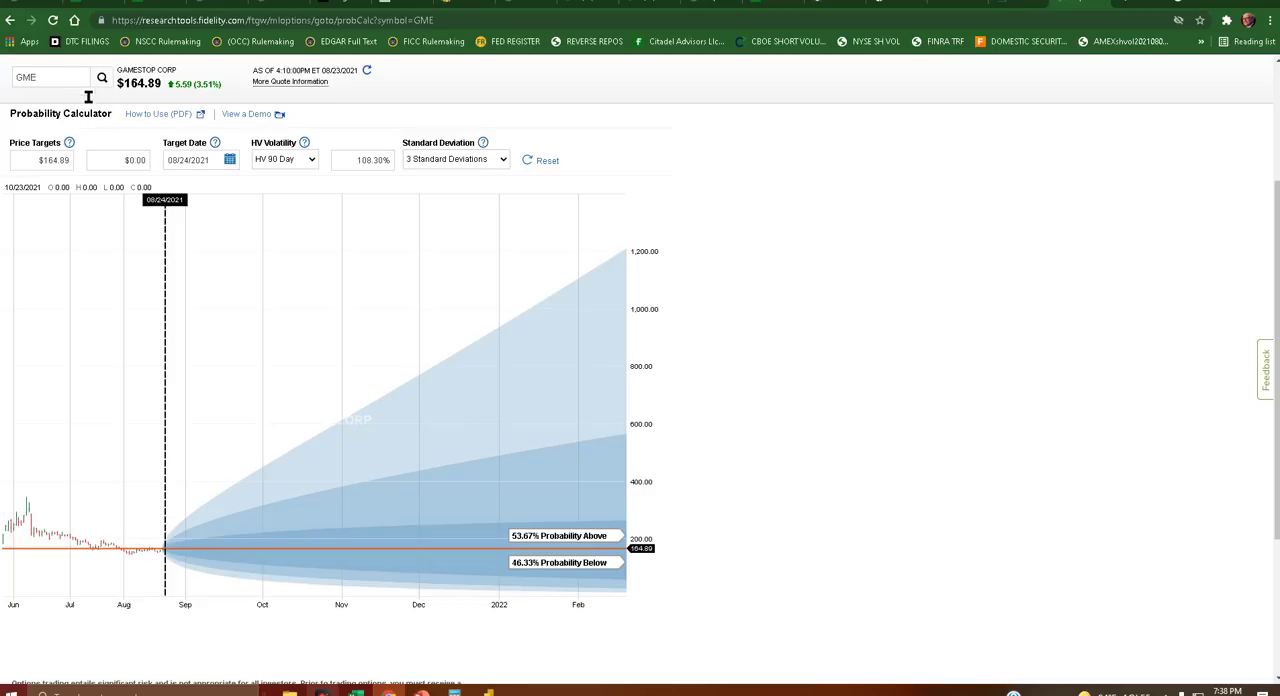
Step: Load AMC into the calculator and set its target date to 08/24/2021
click(40, 77)
text(amc)
key(Return)
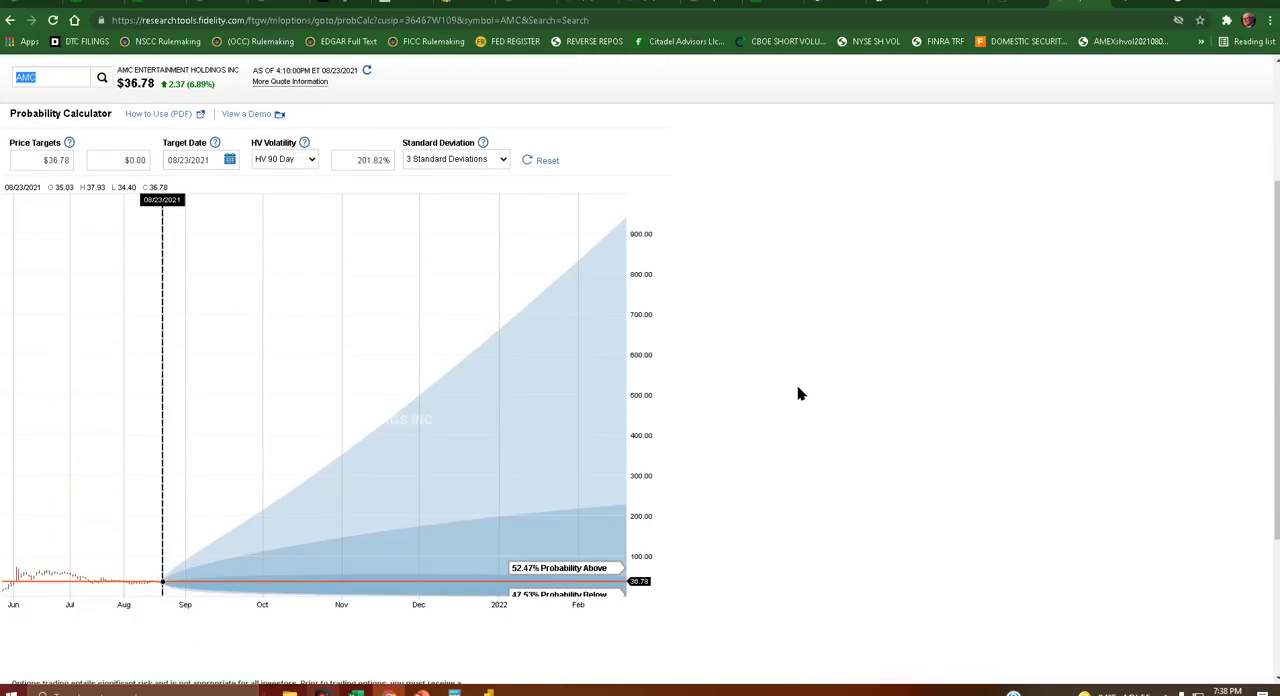
click(229, 160)
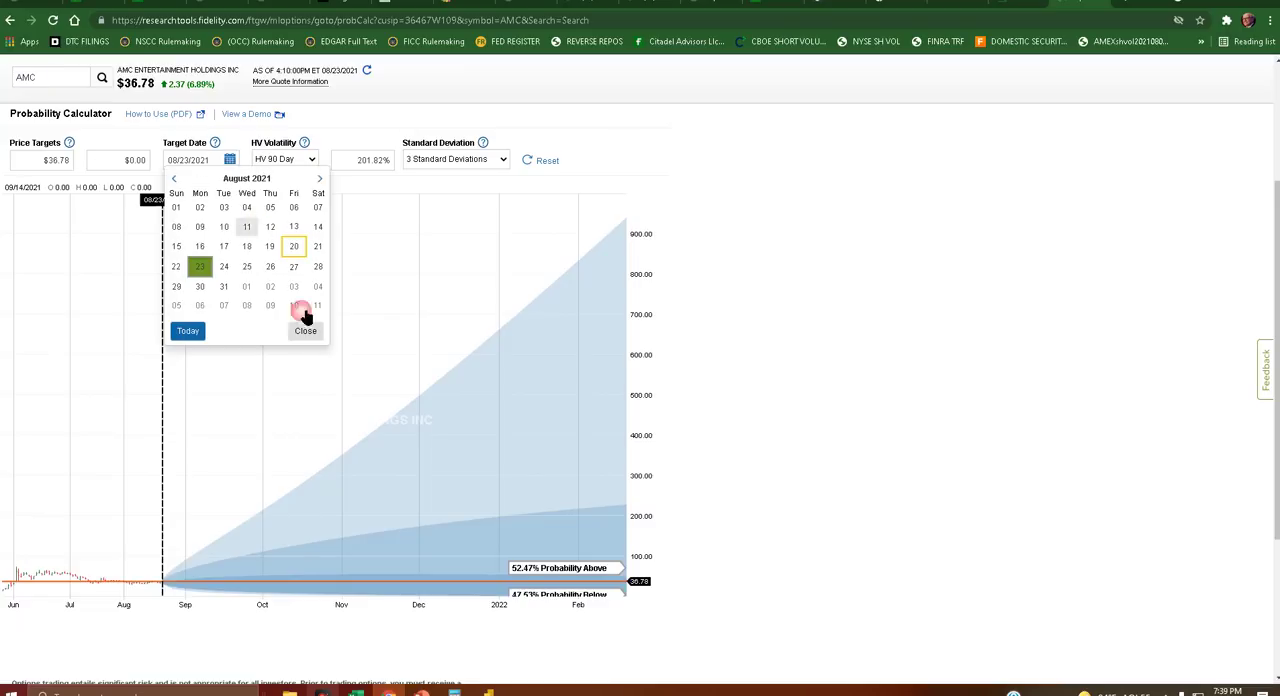
click(224, 266)
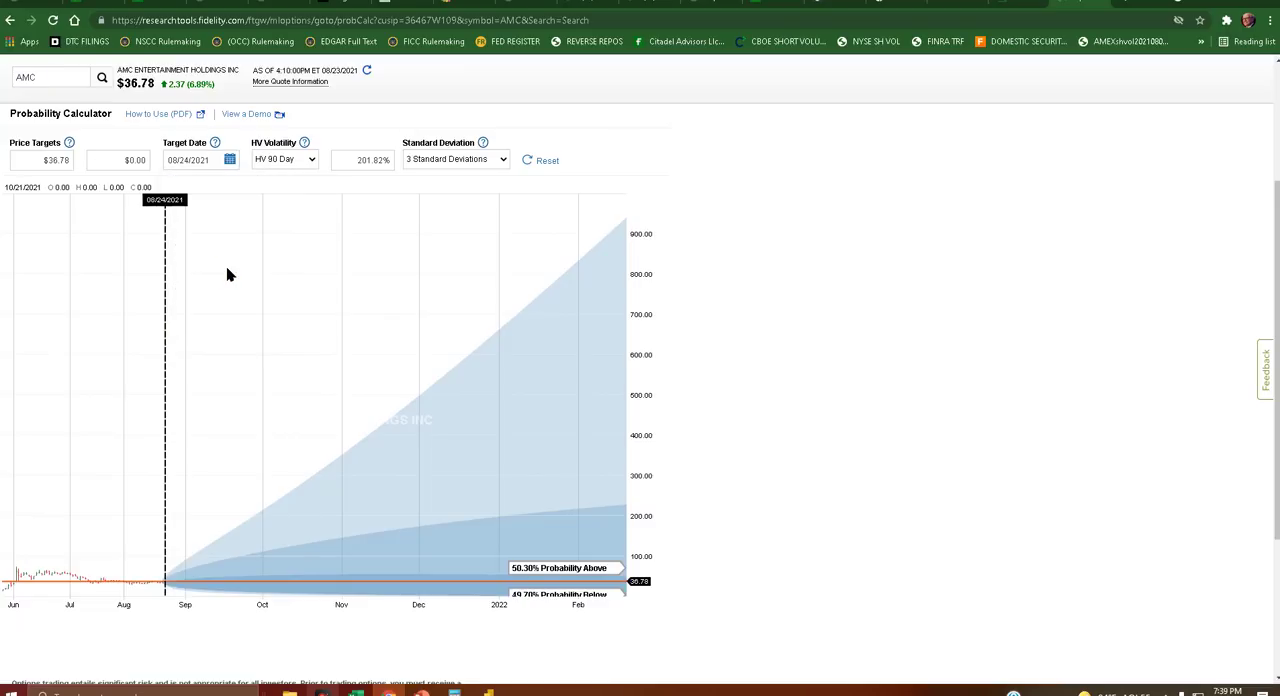
scroll(768, 372, up, 2)
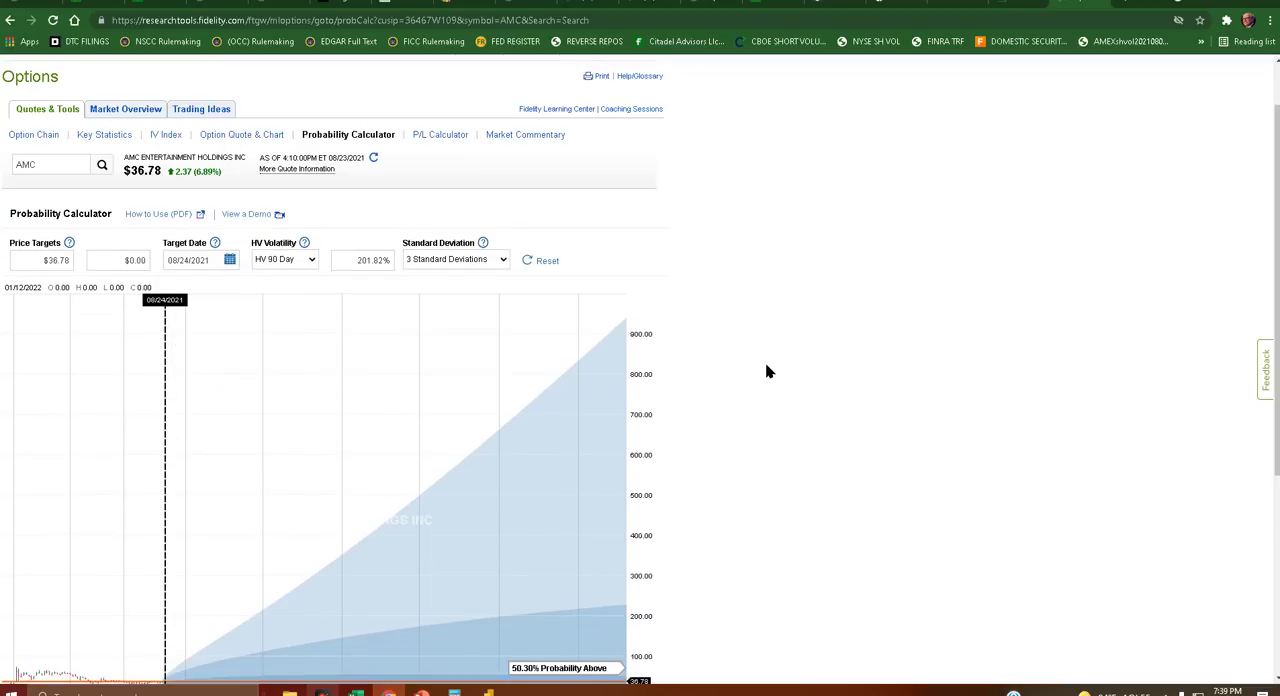
scroll(768, 372, down, 1)
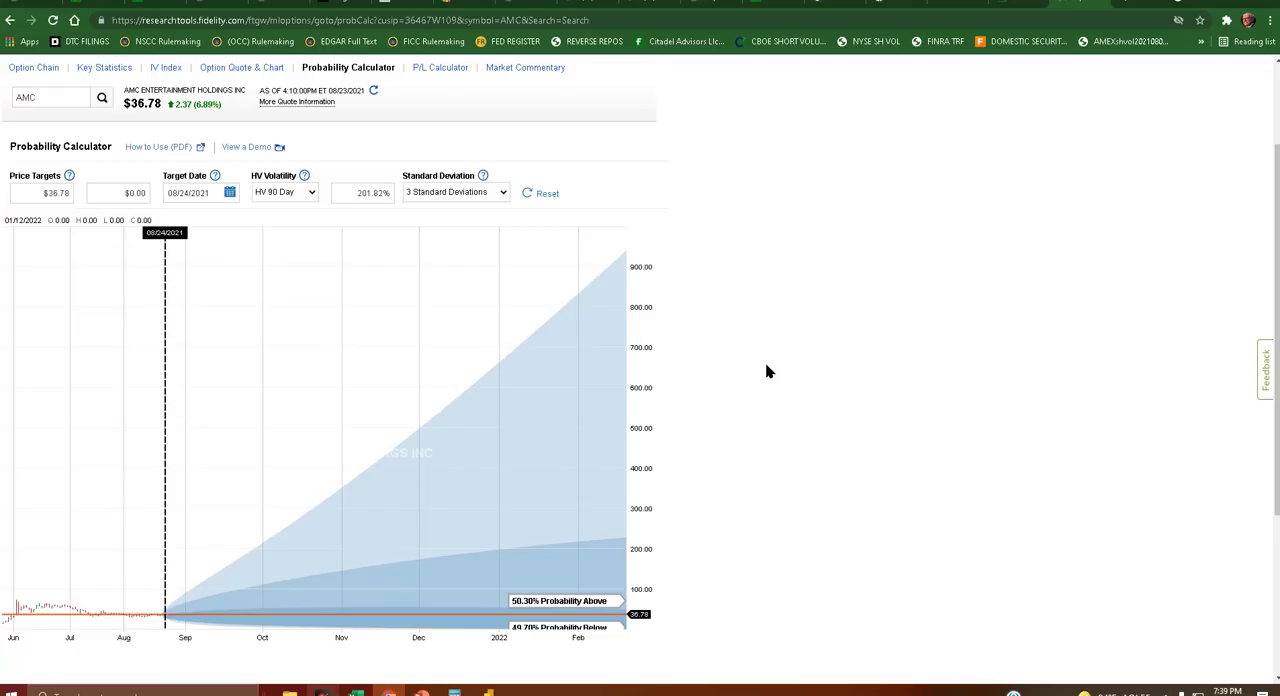
click(230, 192)
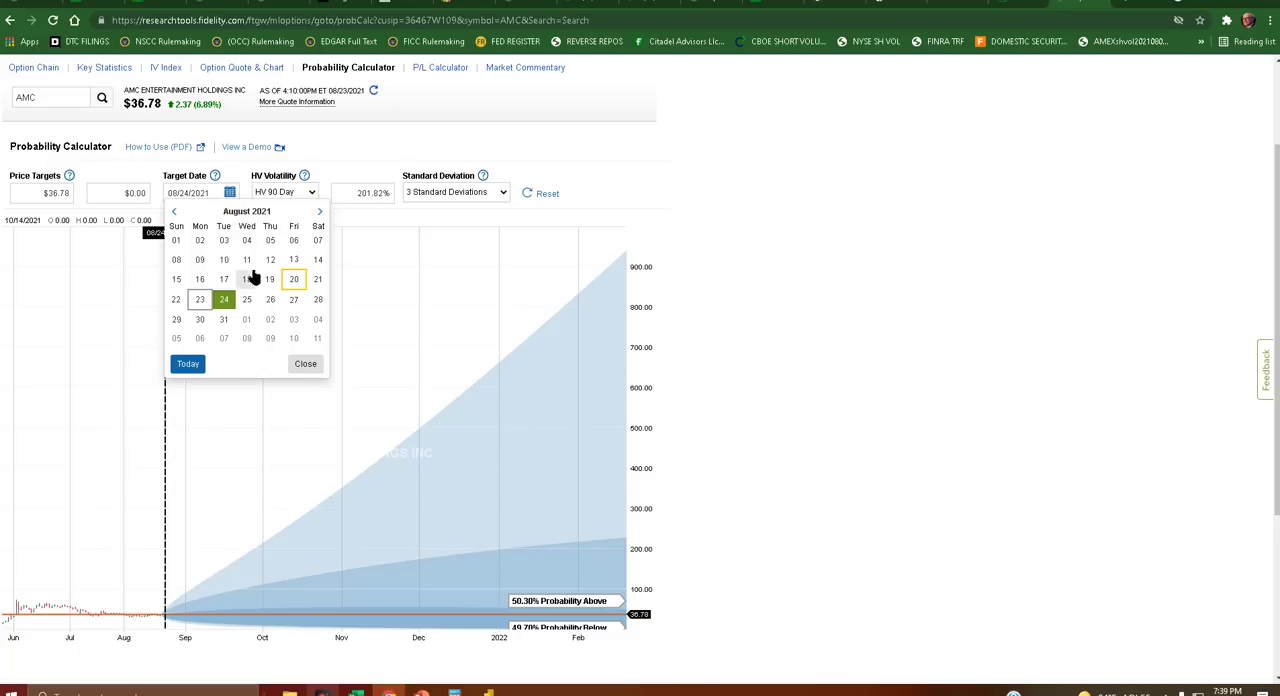
click(175, 211)
click(175, 211)
click(175, 211)
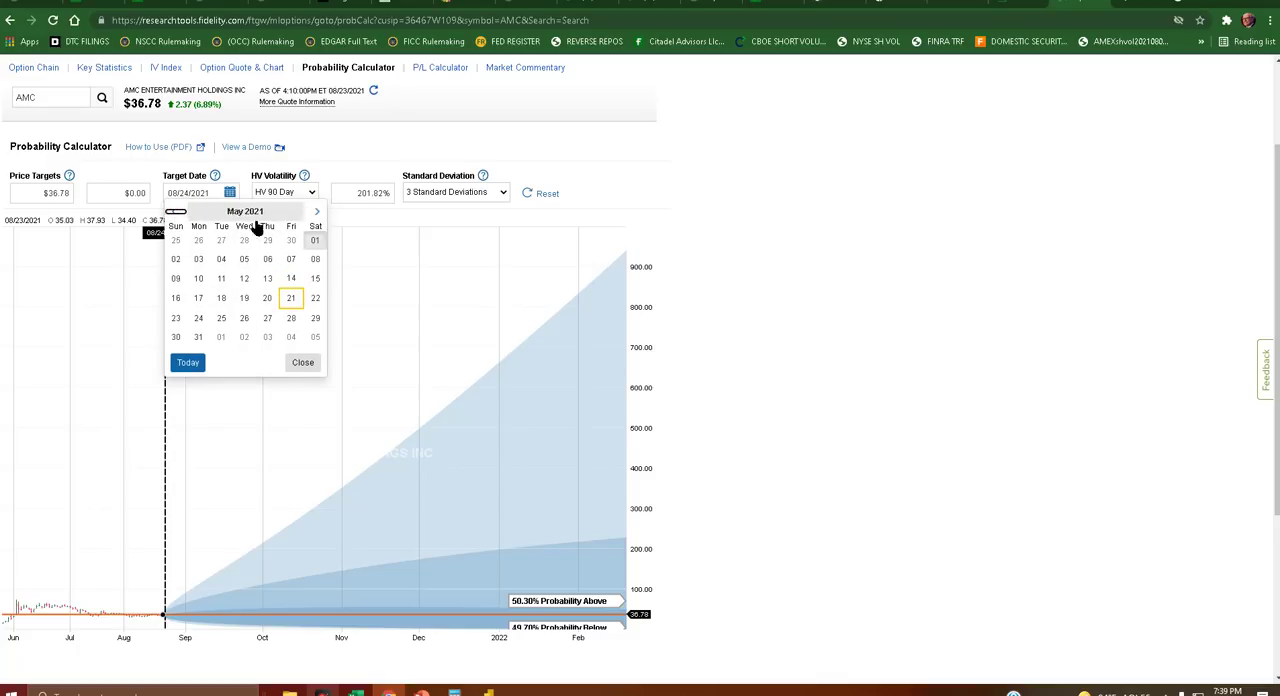
click(291, 318)
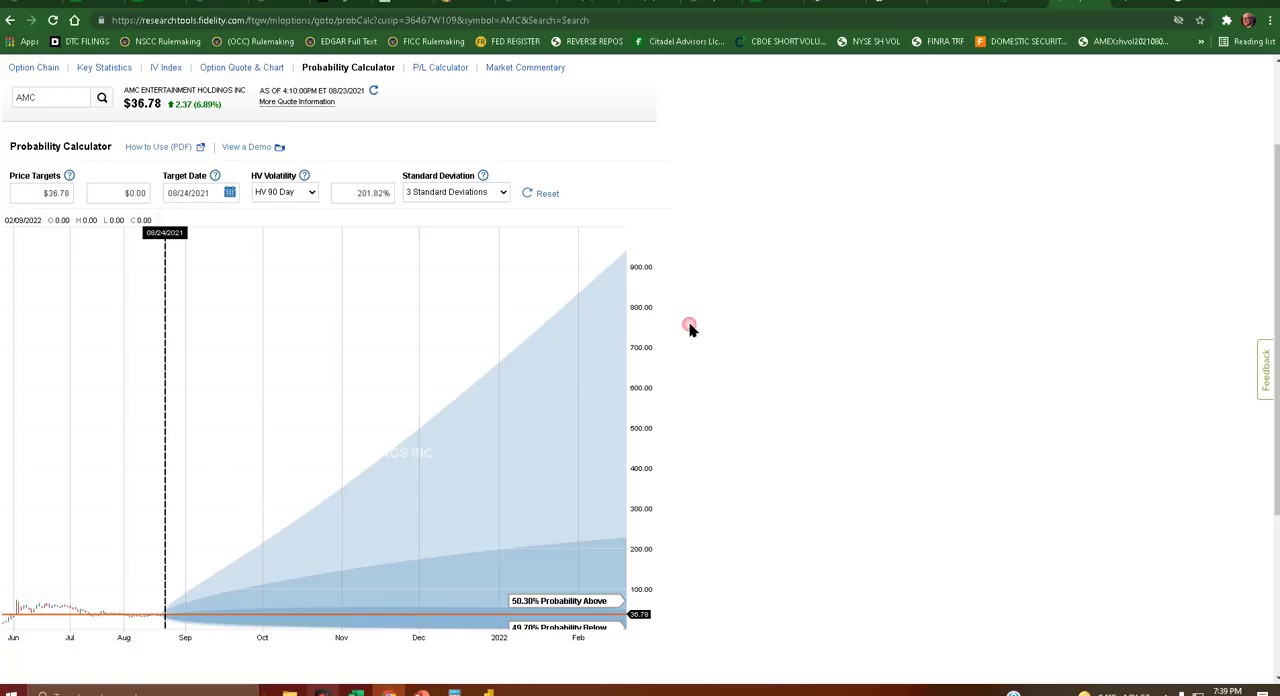